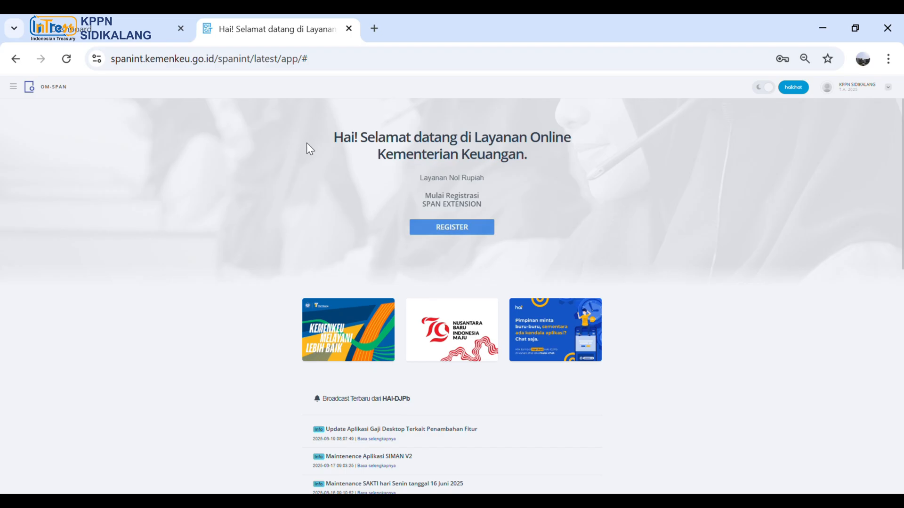
Step: Open the supplier data search form (Cari Data Supplier) of Modul Komitmen in OM-SPAN
click(14, 90)
mouse_move(55, 255)
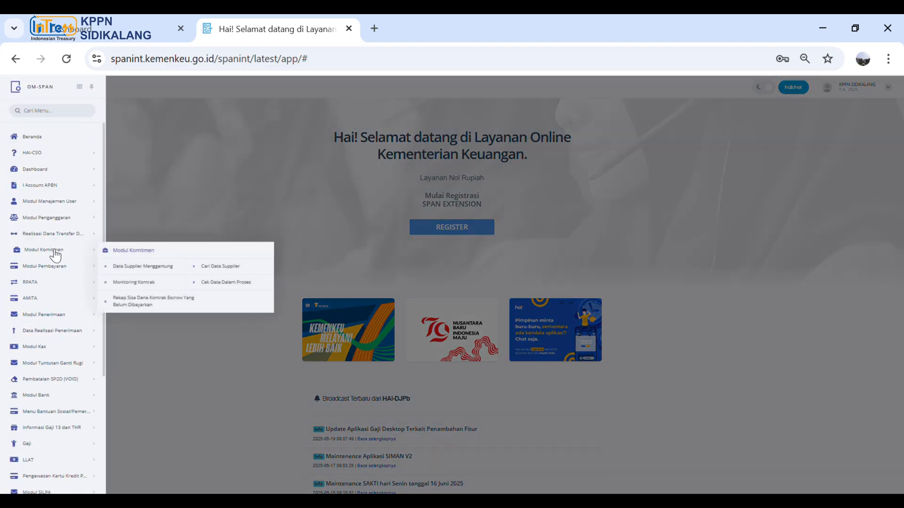
click(226, 270)
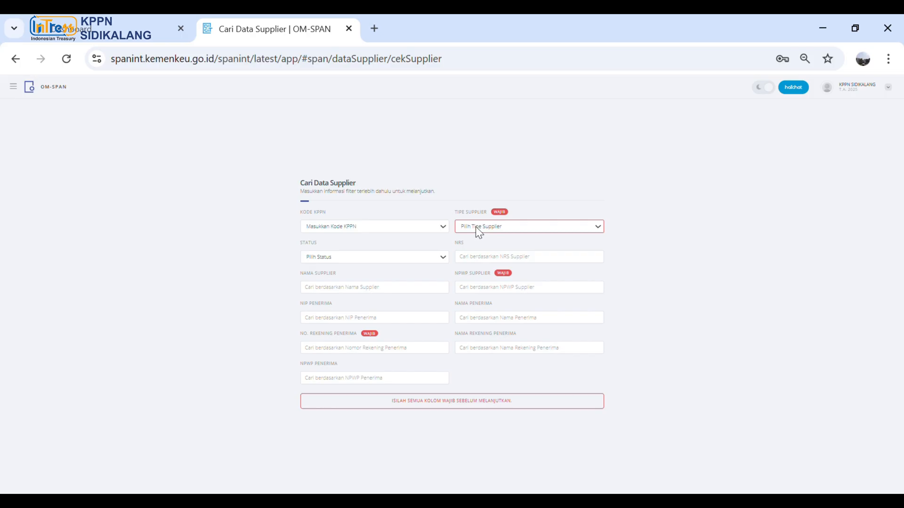
Step: Search for the supplier with supplier type 2. Penyedia BJ and the recipient's bank account number
click(476, 275)
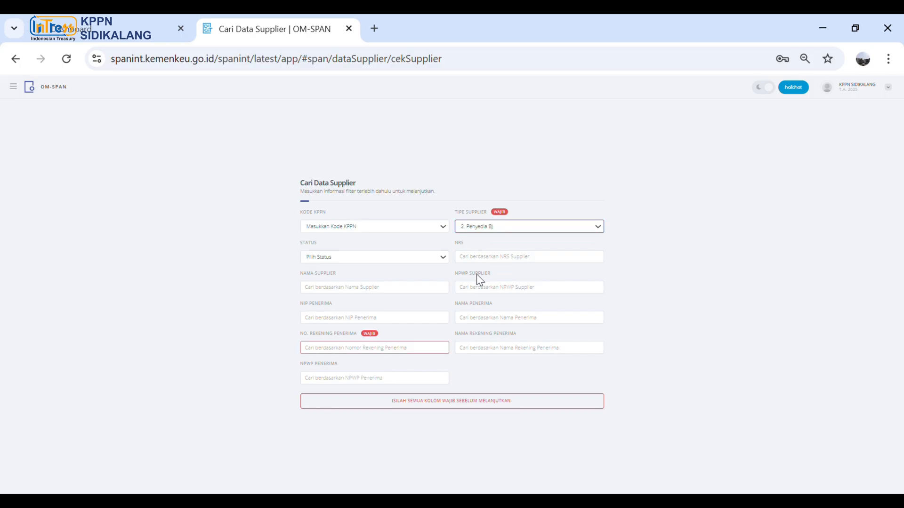
click(363, 353)
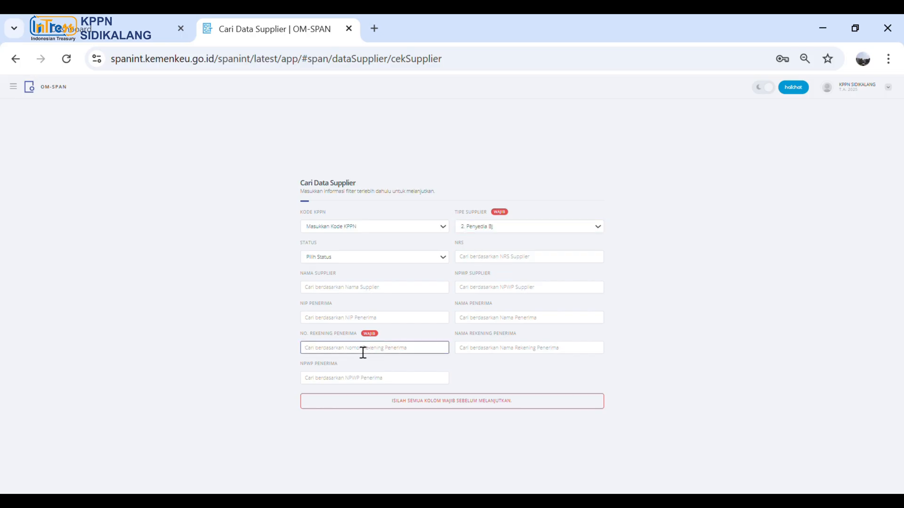
key(ctrl+v)
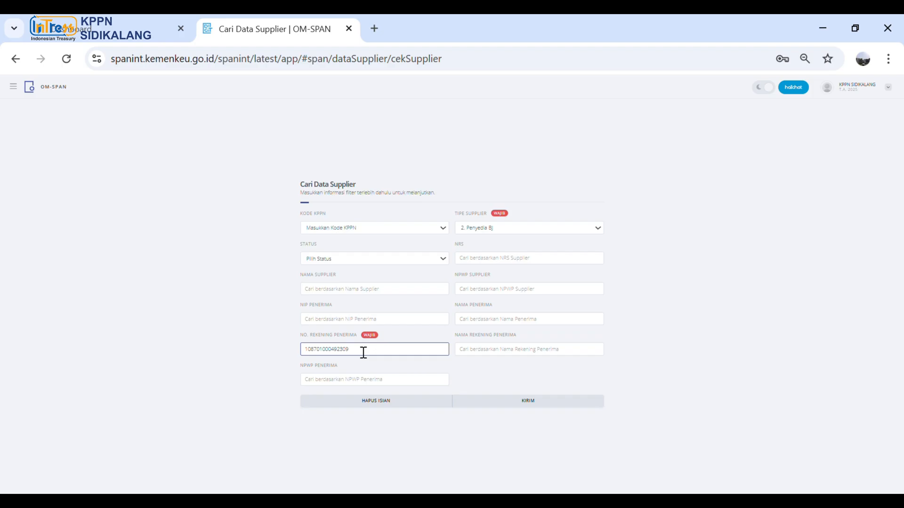
click(549, 403)
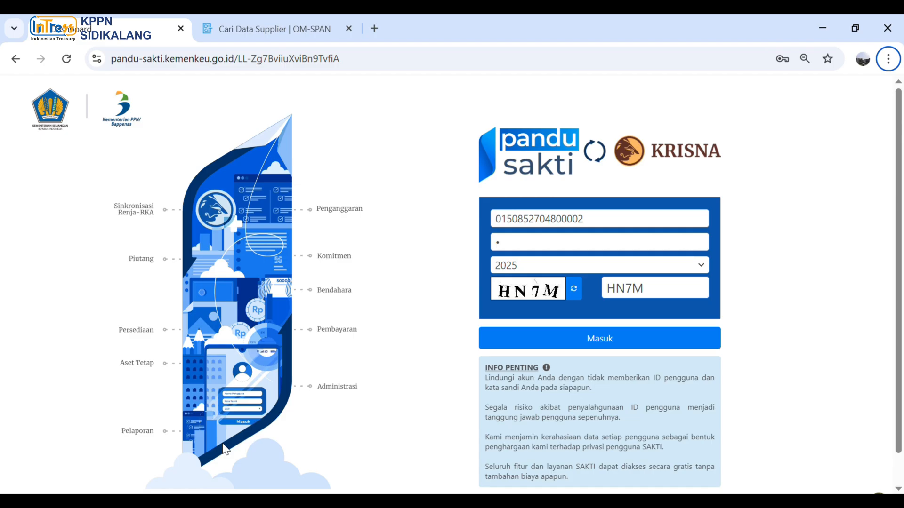
Step: Switch to SAKTI, submit the login form, and open Import Supplier Interkoneksi SPAN in the Komitmen module
click(545, 347)
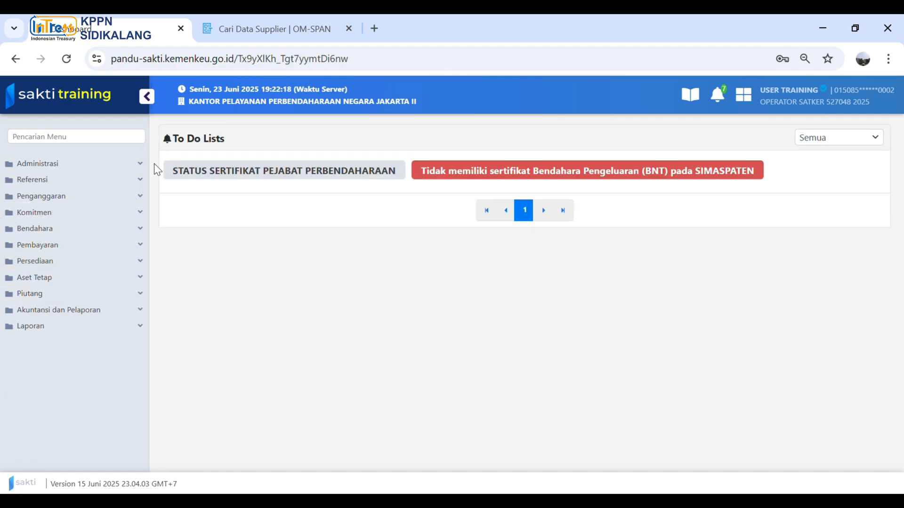
click(98, 217)
click(97, 269)
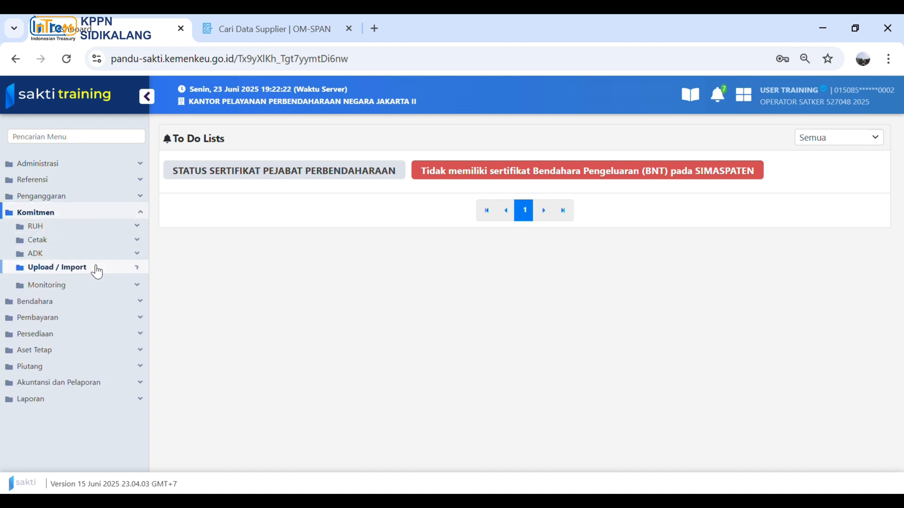
click(92, 304)
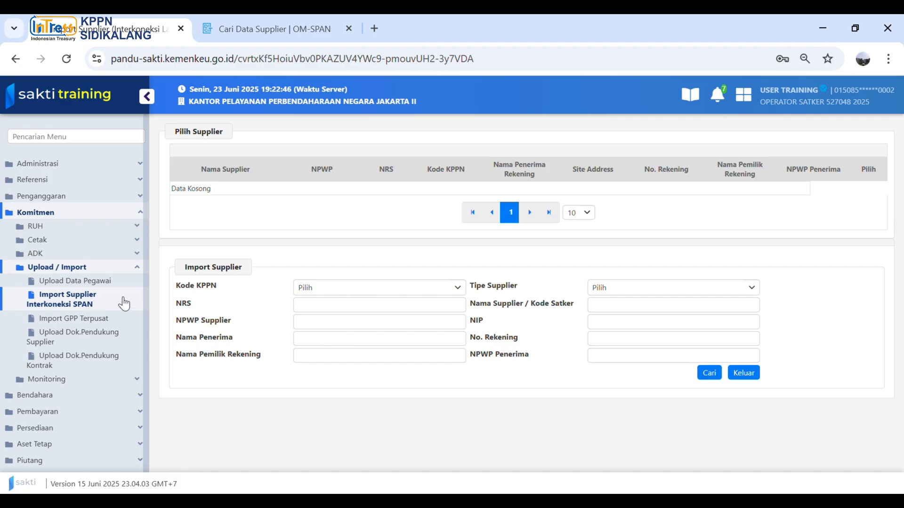
Step: Search for importable suppliers of type 2 - Penyedia Barang dan Jasa by the supplier's bank account number
click(619, 292)
click(632, 347)
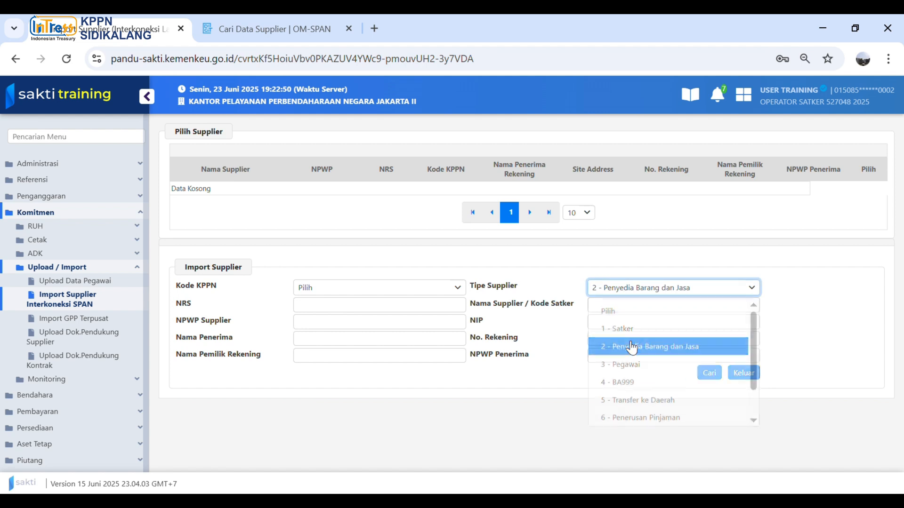
click(616, 339)
key(ctrl+v)
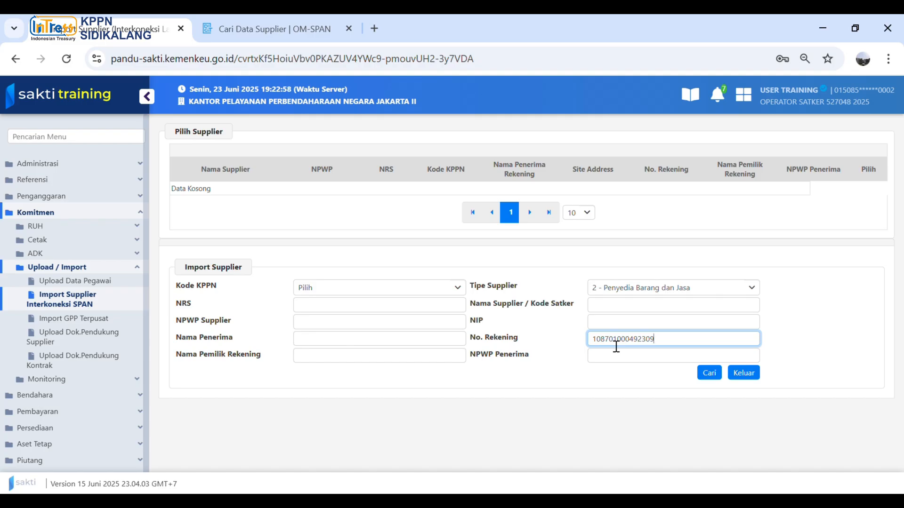
click(715, 379)
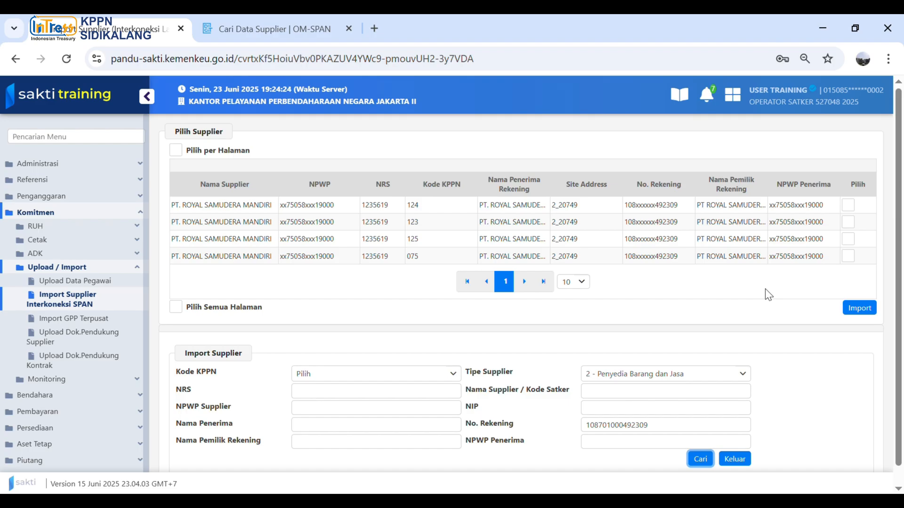
Step: Import the PT. ROYAL SAMUDERA MANDIRI supplier entry with Kode KPPN 124
click(853, 209)
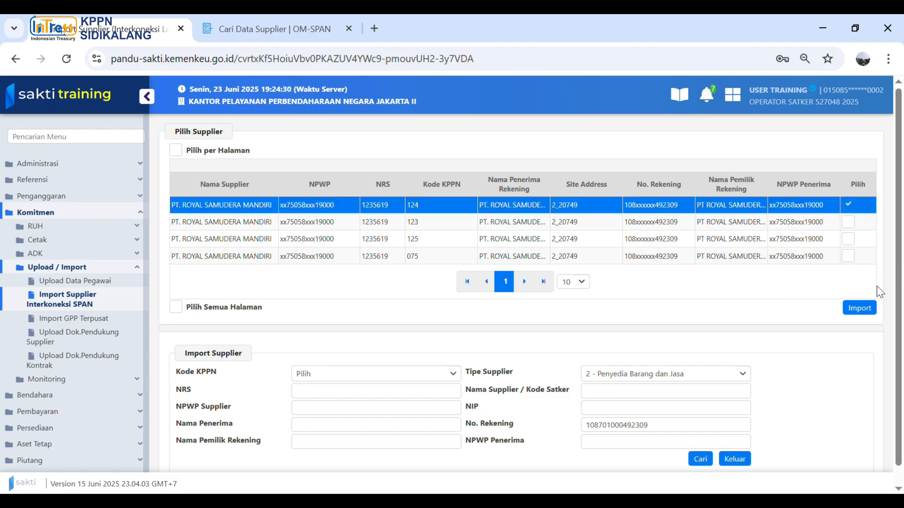
click(870, 309)
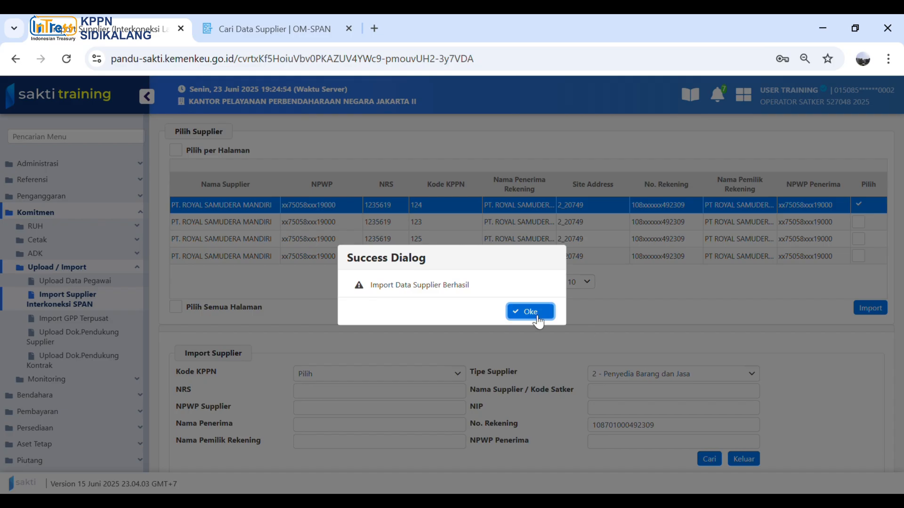
click(537, 317)
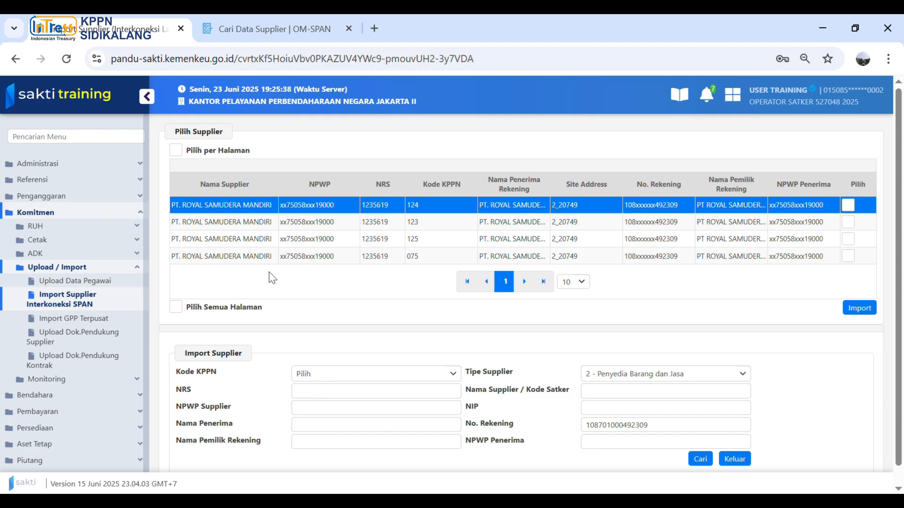
Step: Open the Supplier record page under RUH in the Komitmen module
click(43, 218)
click(42, 215)
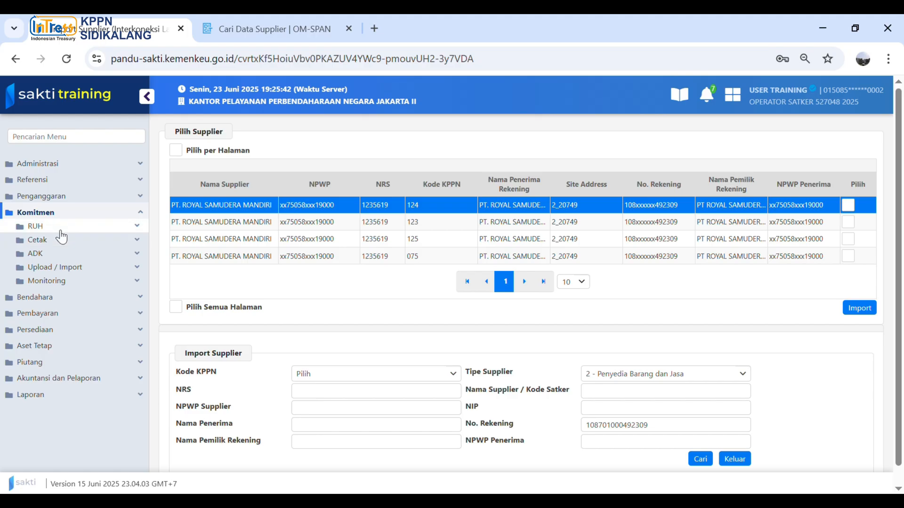
click(60, 227)
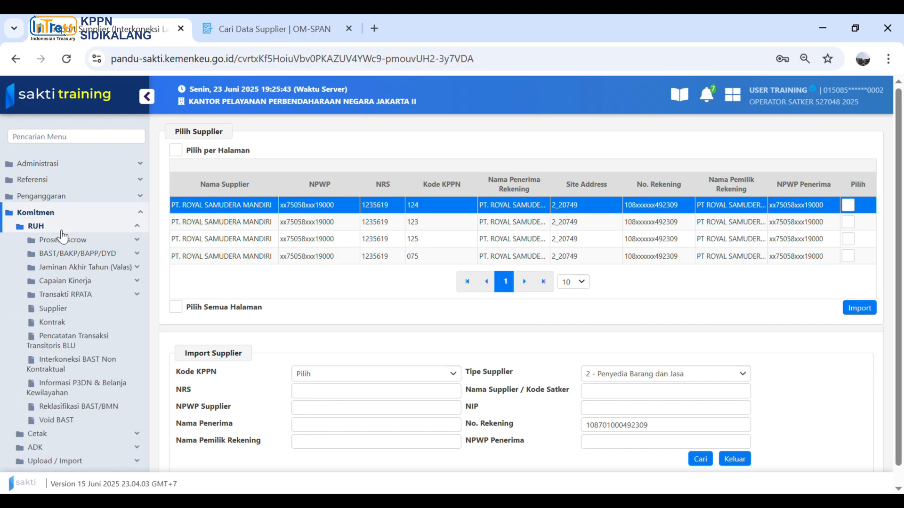
click(55, 309)
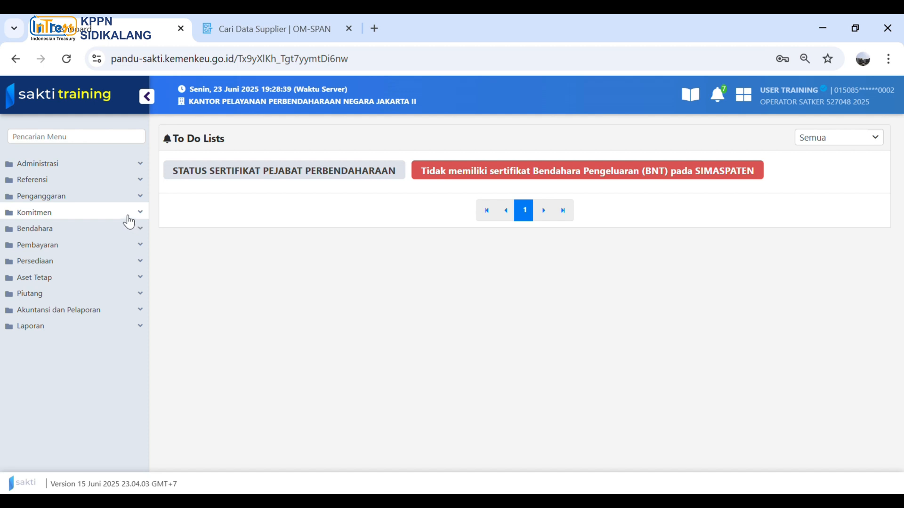
click(128, 216)
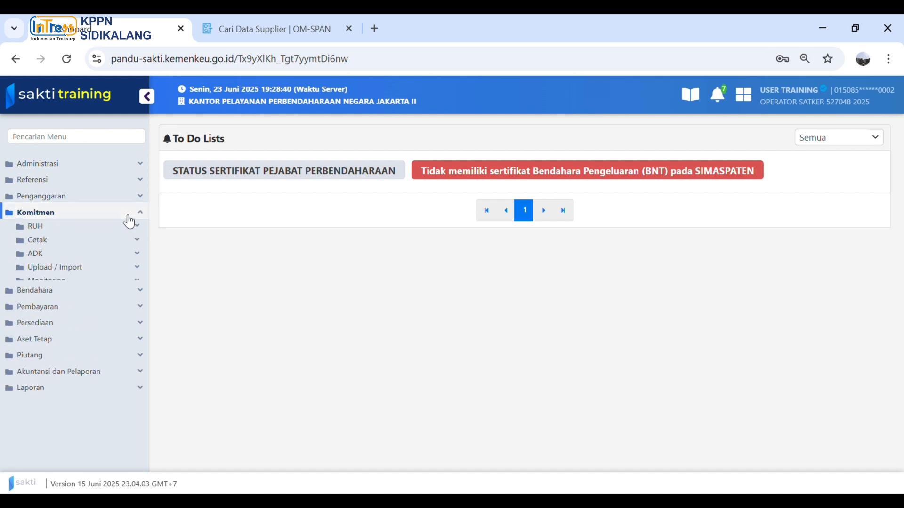
click(93, 231)
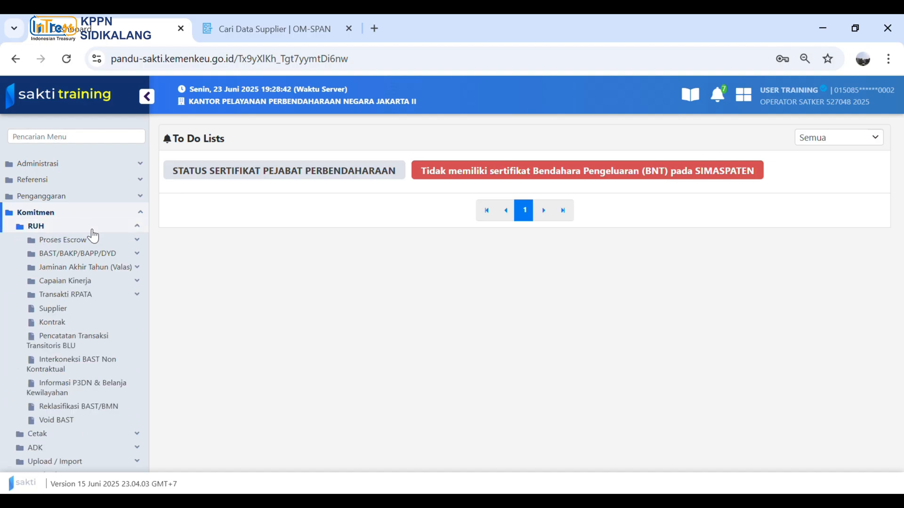
click(71, 310)
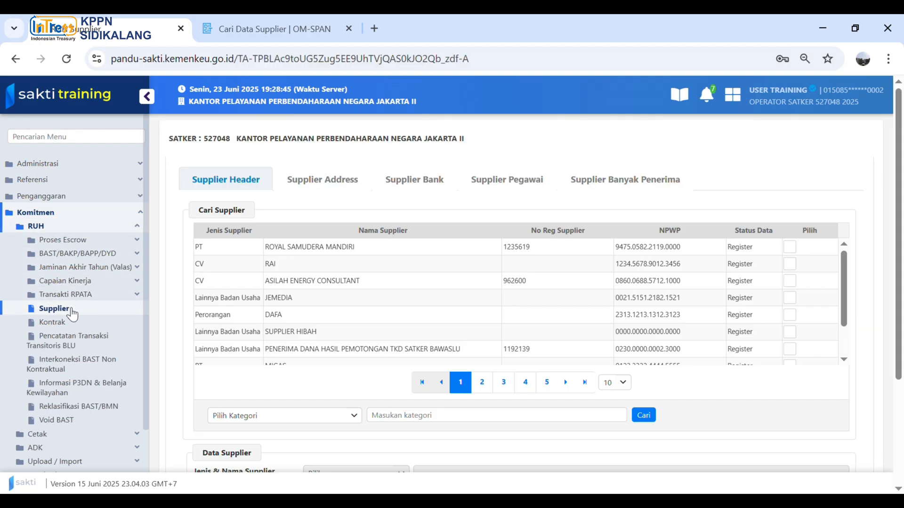
Step: Search the suppliers by Nama Supplier for "royal" and select ROYAL SAMUDERA MANDIRI
click(306, 417)
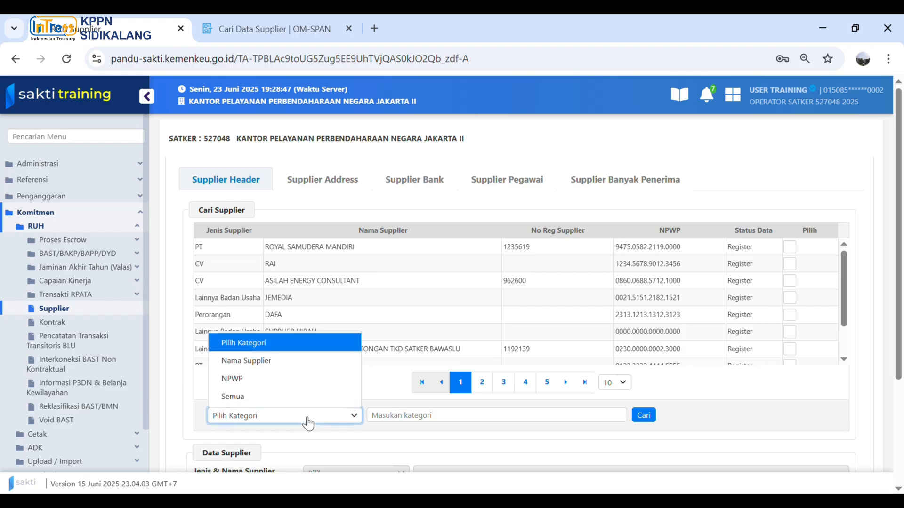
click(268, 362)
click(429, 417)
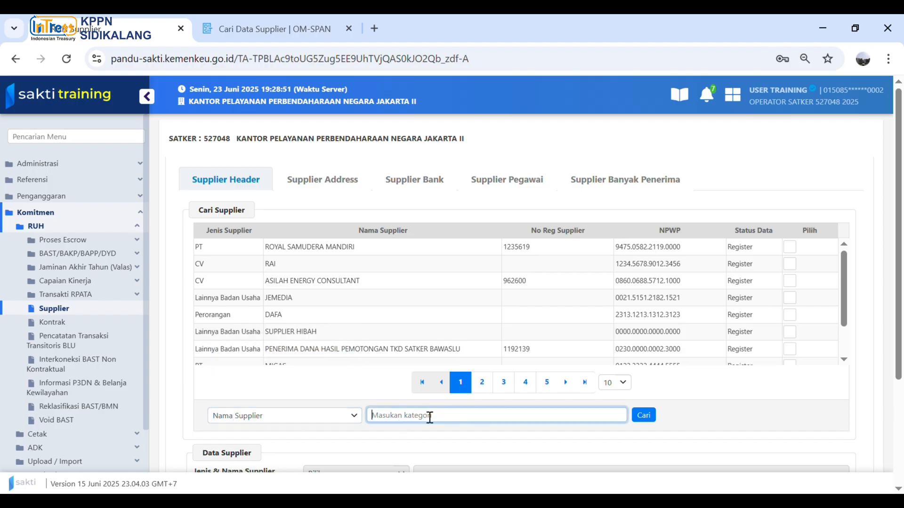
text(royal)
click(643, 415)
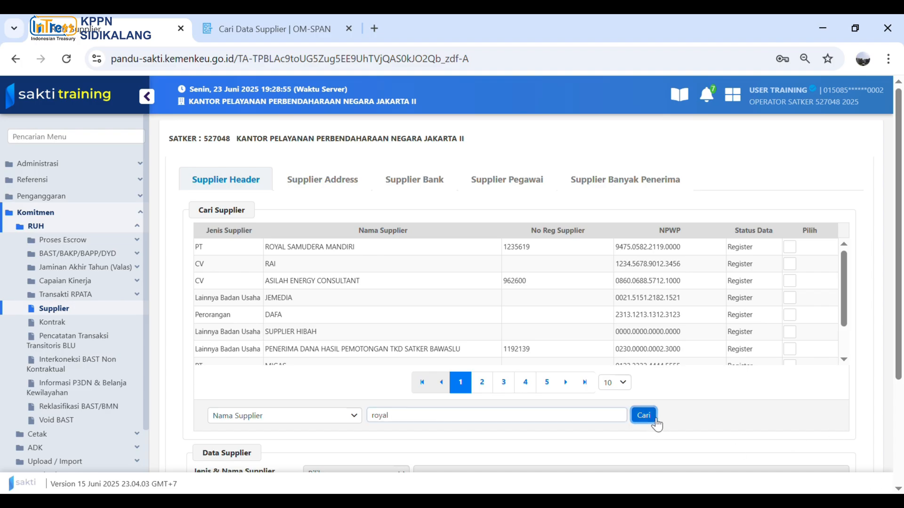
click(328, 249)
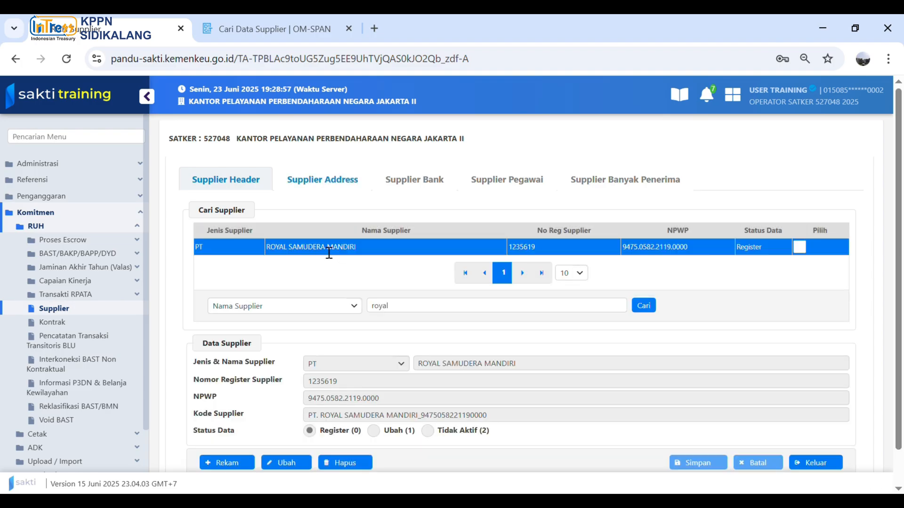
Step: Select the supplier's registered address under Supplier Address and start editing it
click(335, 187)
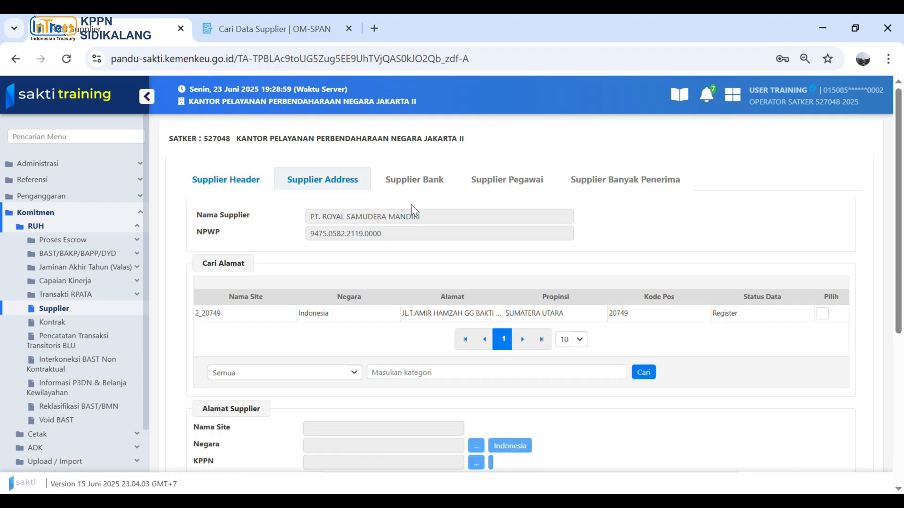
scroll(513, 236, down, 2)
click(413, 244)
scroll(454, 237, down, 5)
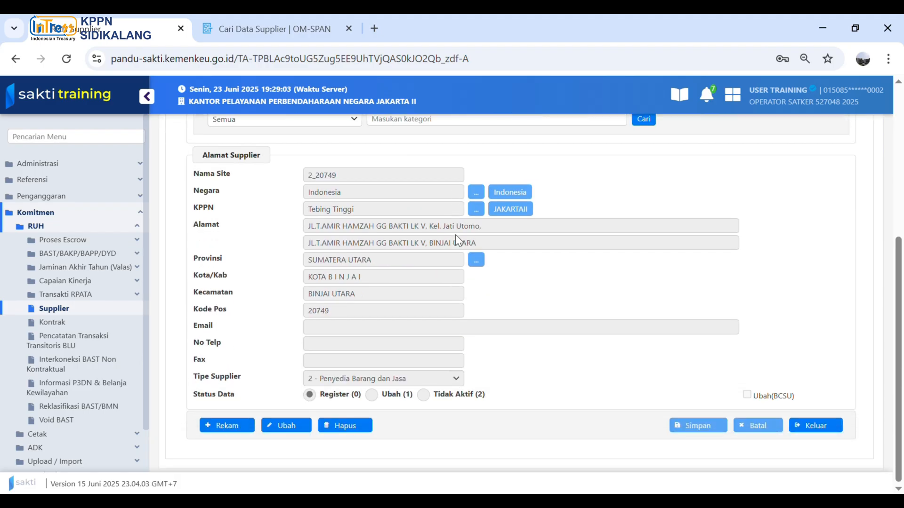
click(297, 427)
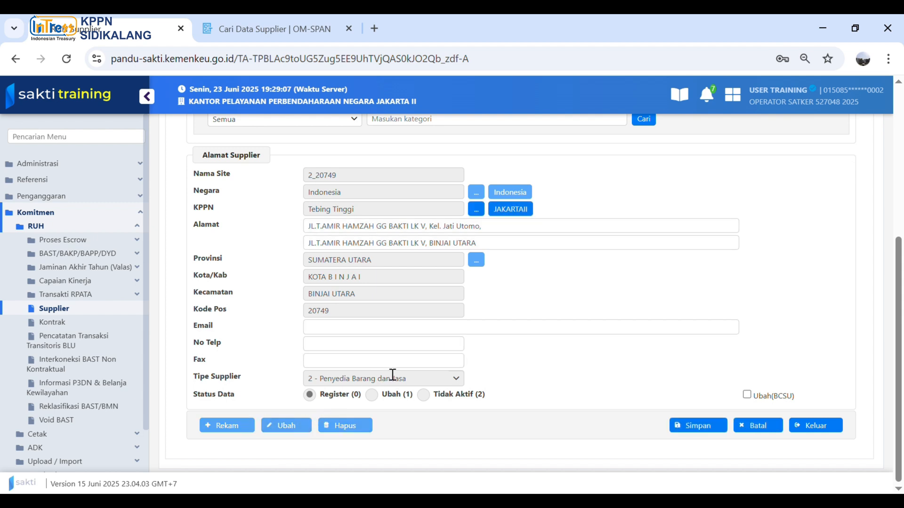
Step: Set the address's KPPN to 019 JAKARTAII by searching the descriptions for "jakarta", and save the address
scroll(464, 310, up, 1)
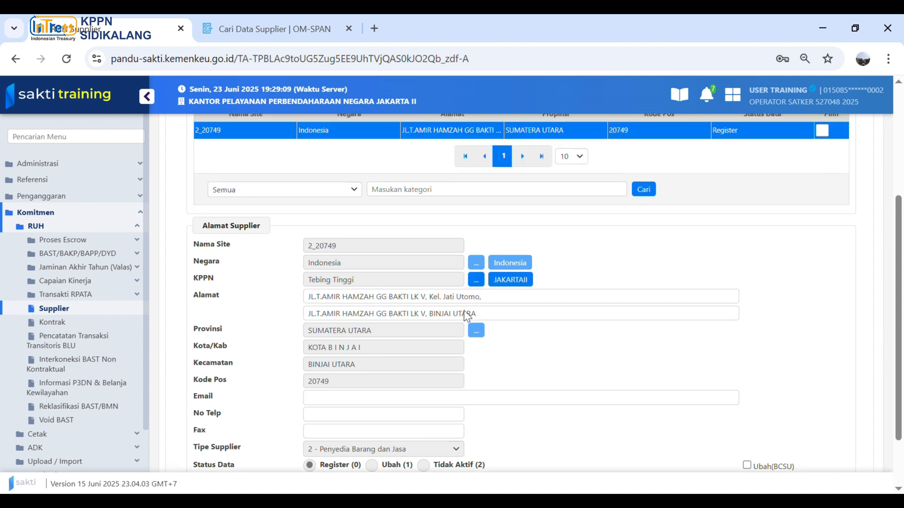
click(476, 281)
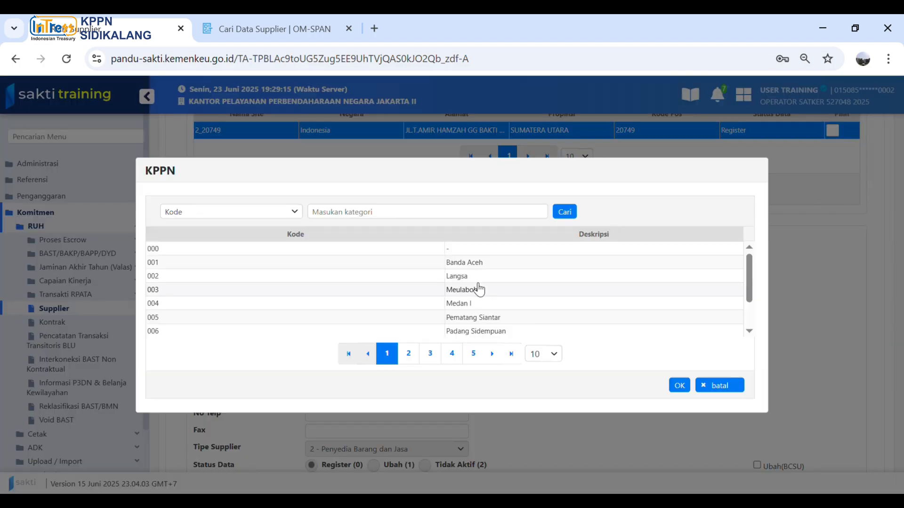
click(398, 218)
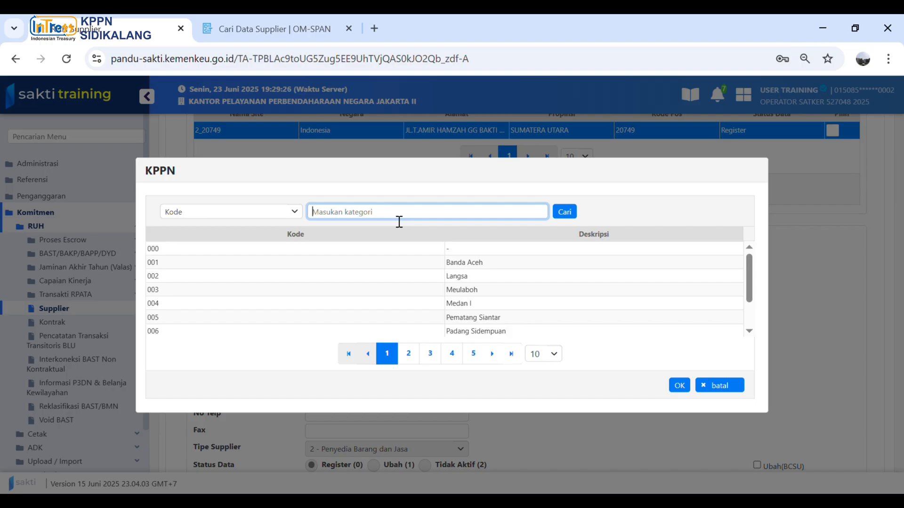
click(282, 211)
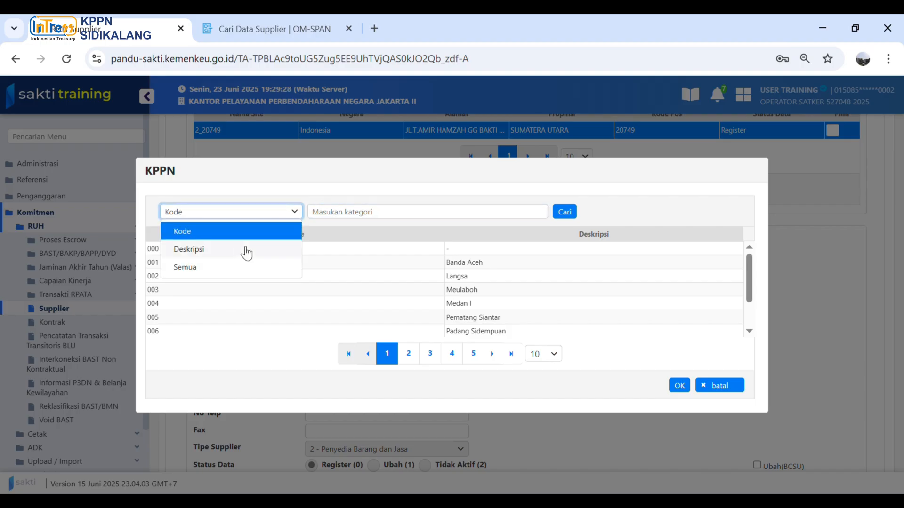
click(245, 250)
click(354, 212)
text(jakarta)
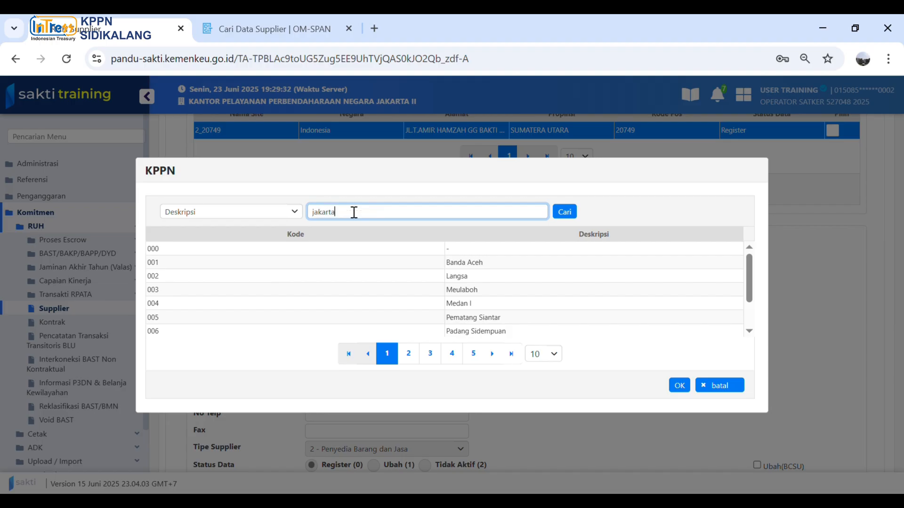
click(563, 210)
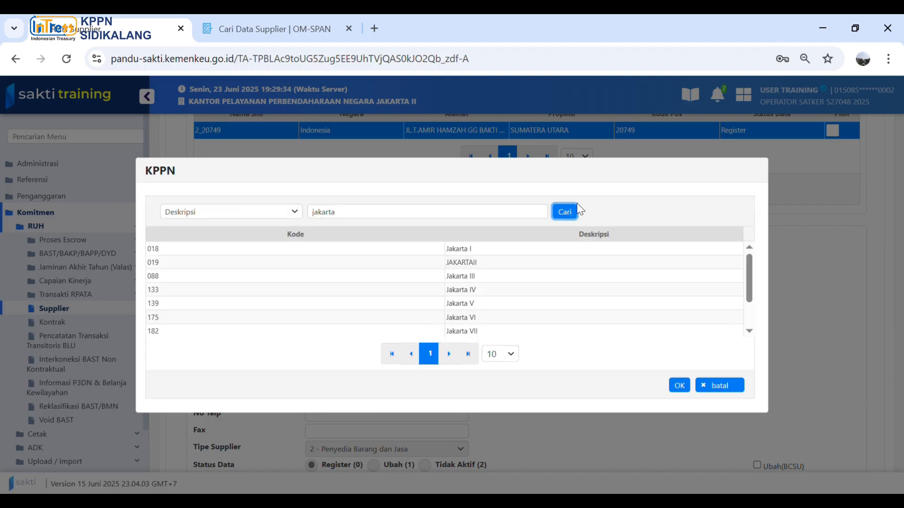
click(503, 266)
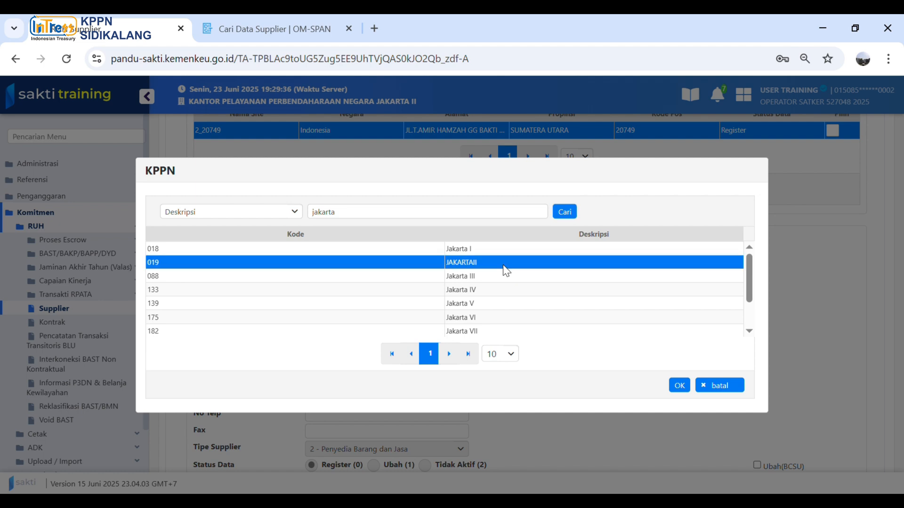
click(679, 386)
scroll(630, 334, down, 2)
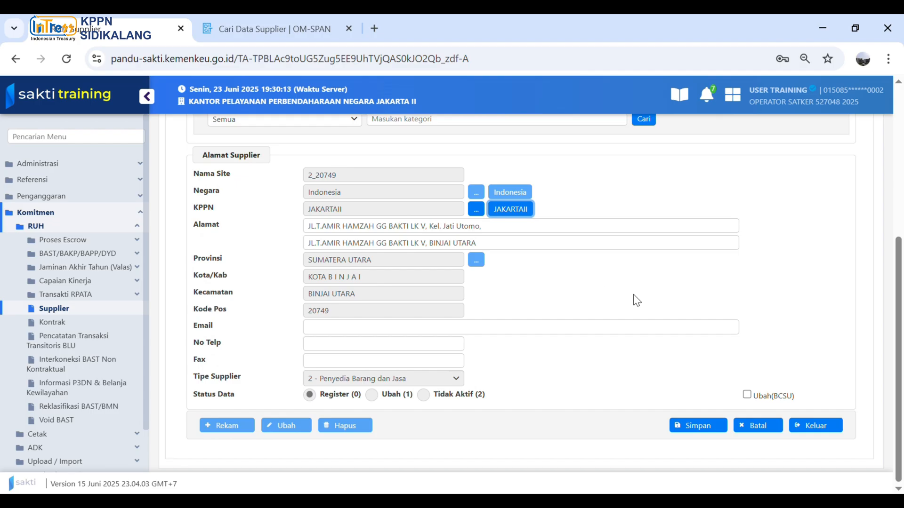
click(700, 424)
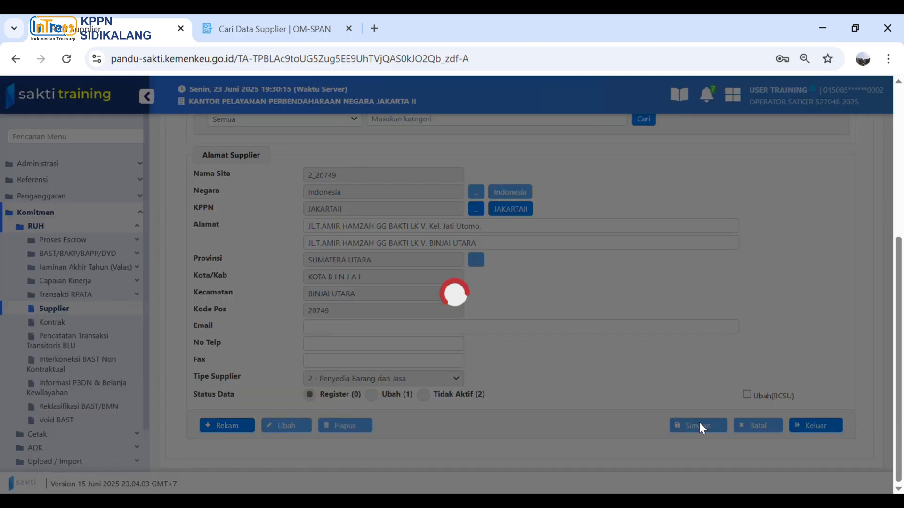